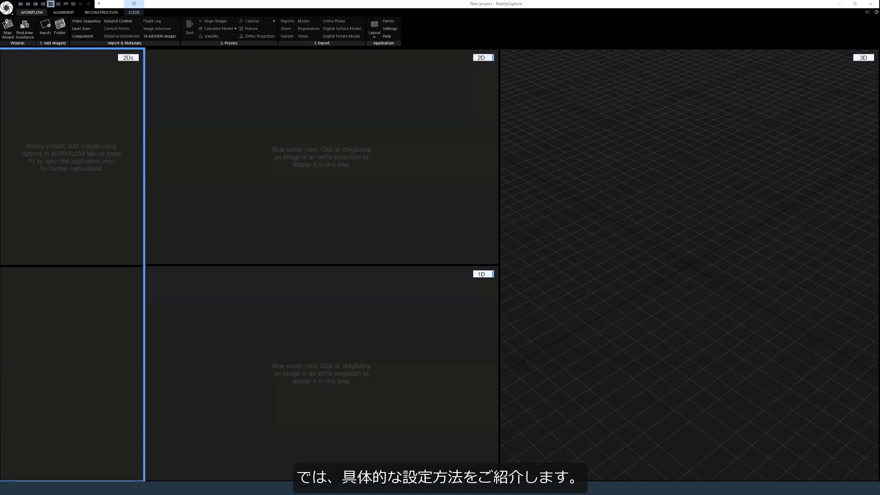
Open the application settings and set Auto save mode to Yes
left_click(35, 13)
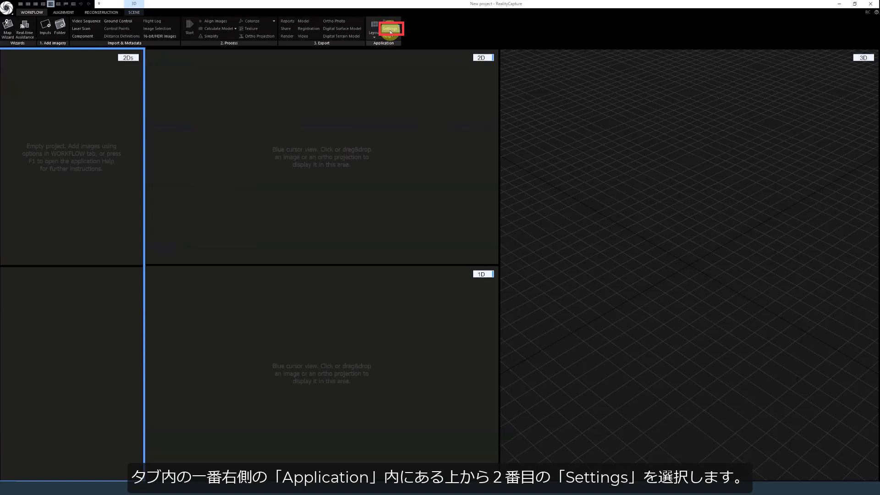
left_click(390, 29)
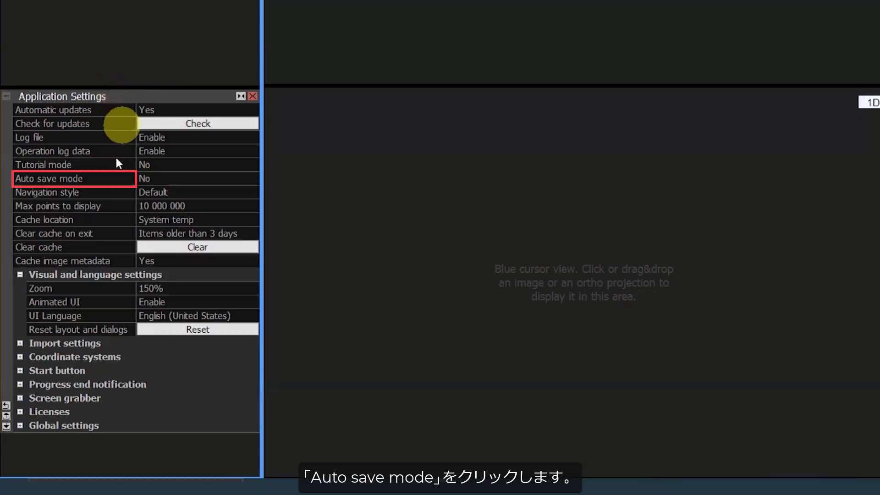
left_click(112, 179)
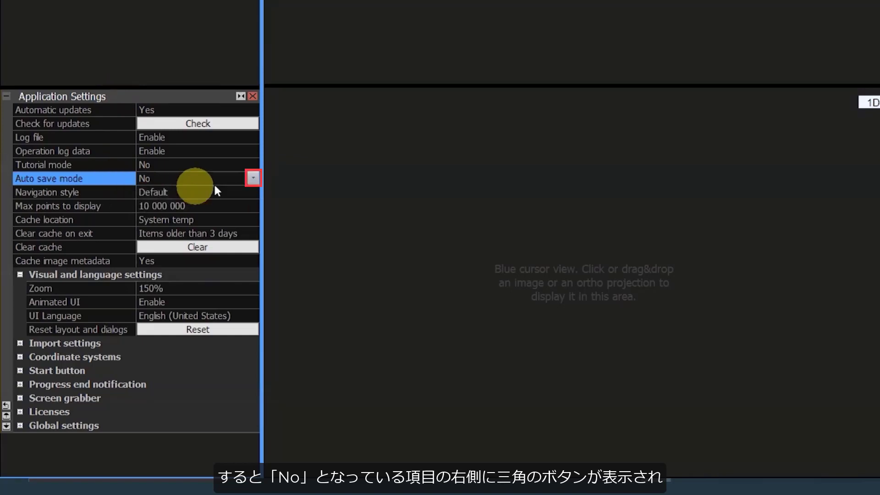
left_click(254, 178)
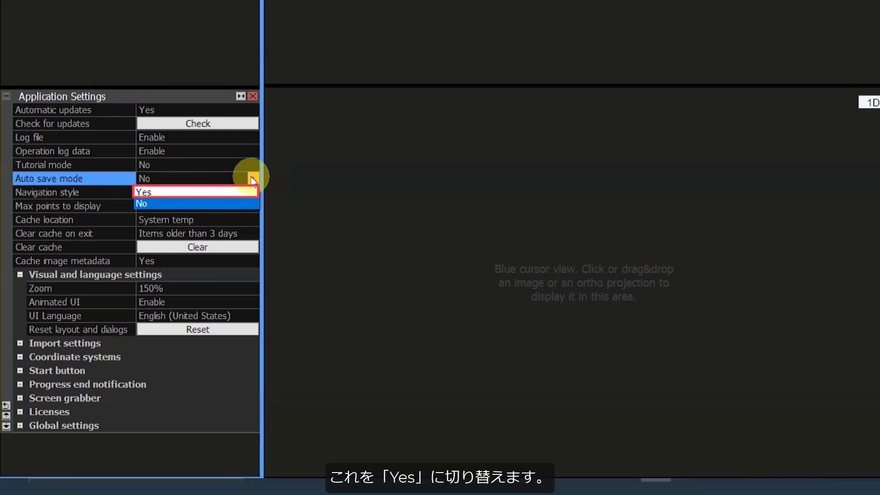
left_click(225, 196)
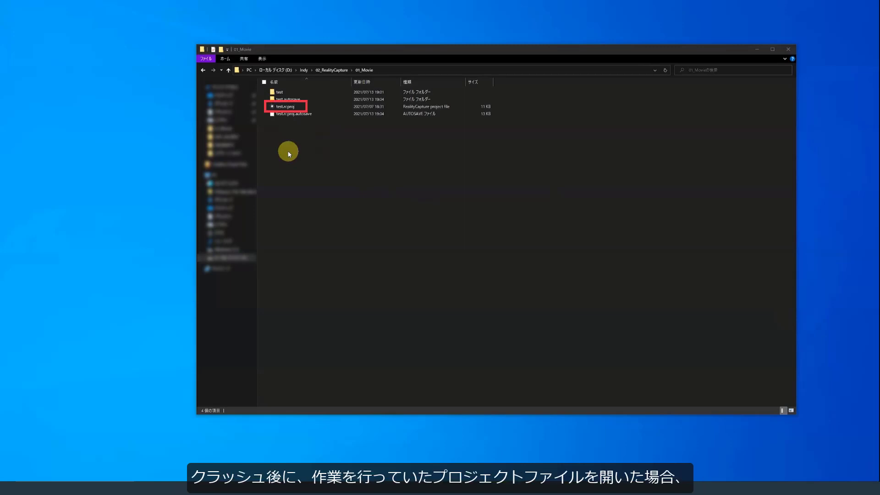
Open the project file test.rcproj from the 01_Movie folder
double_click(288, 106)
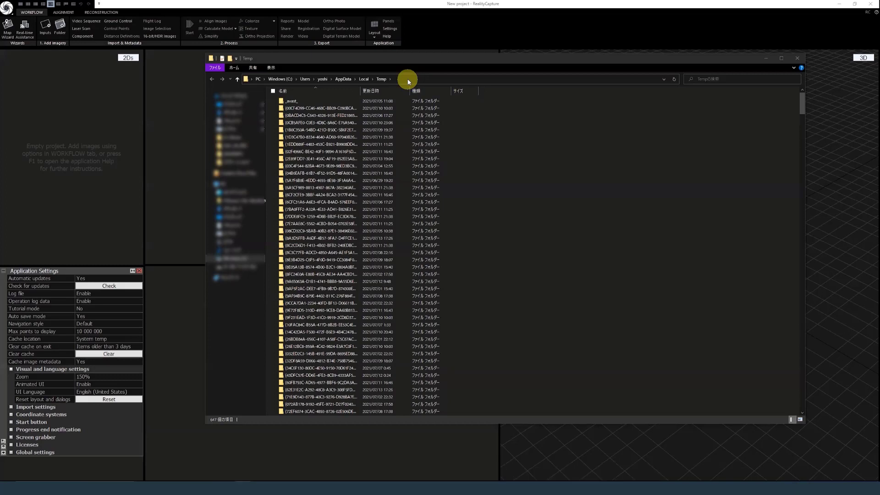
Look up the Windows temporary files folder by searching for %temp%, and close its window after viewing
left_click(800, 58)
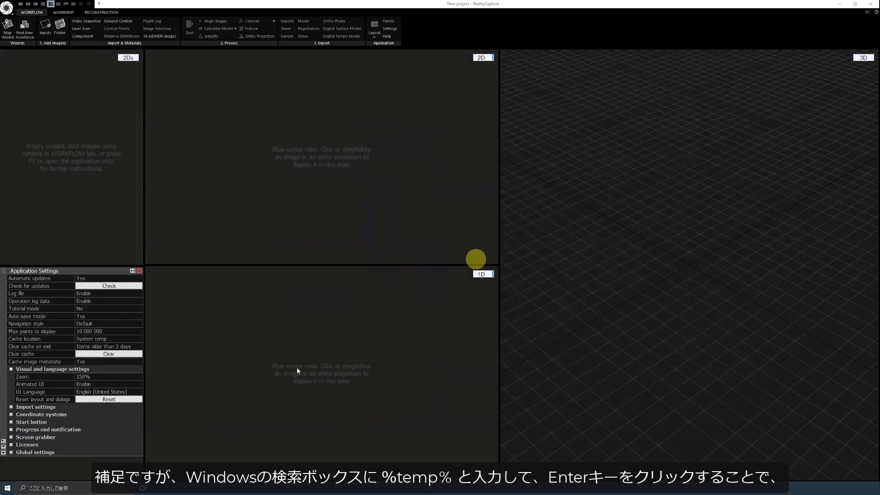
left_click(76, 487)
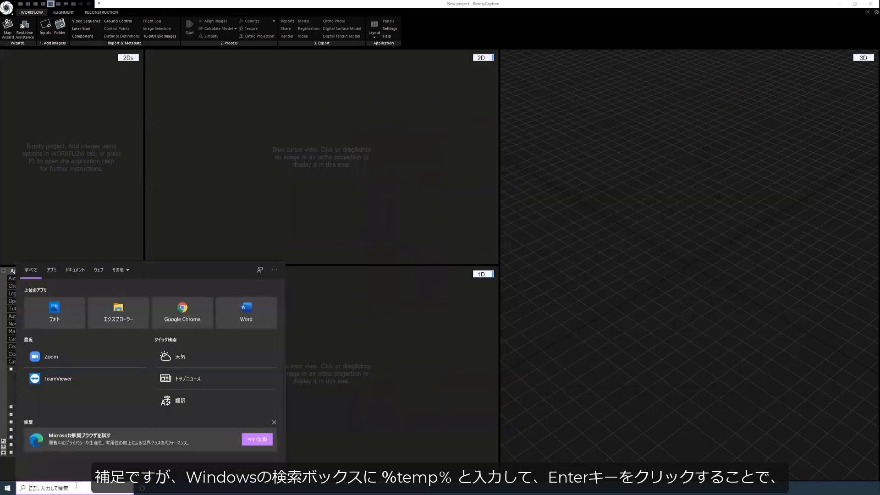
type("%tem")
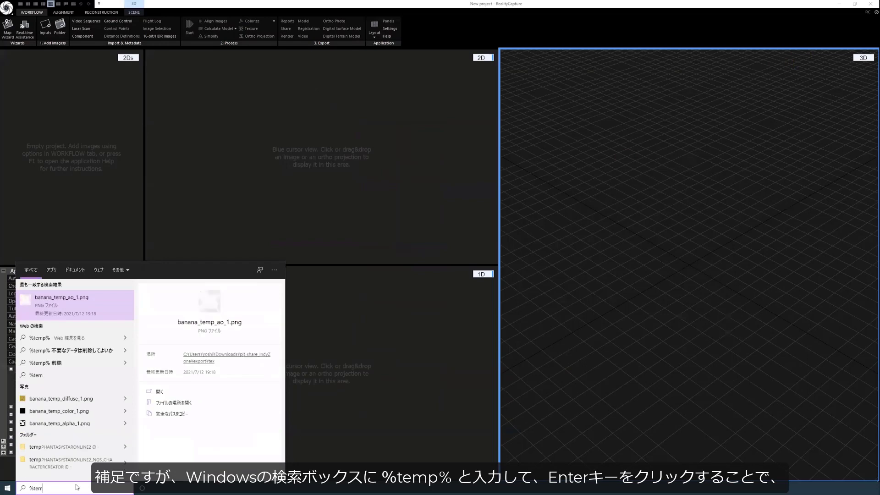
type("p%")
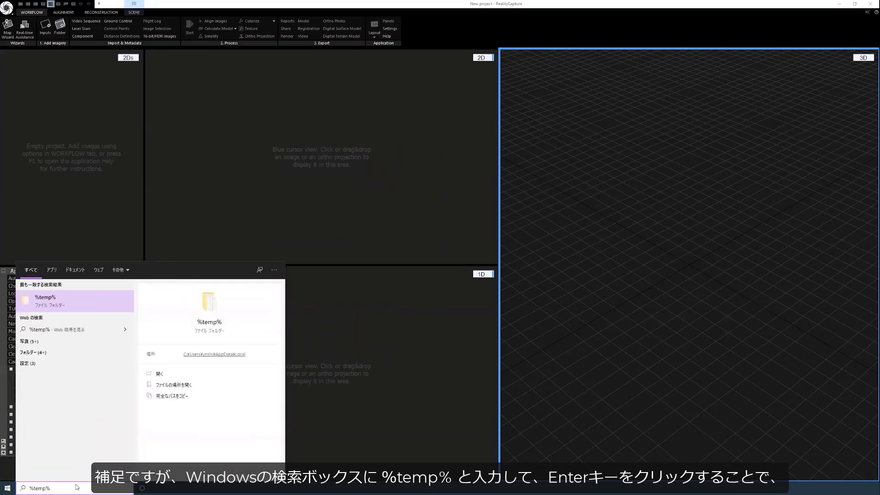
key("Return")
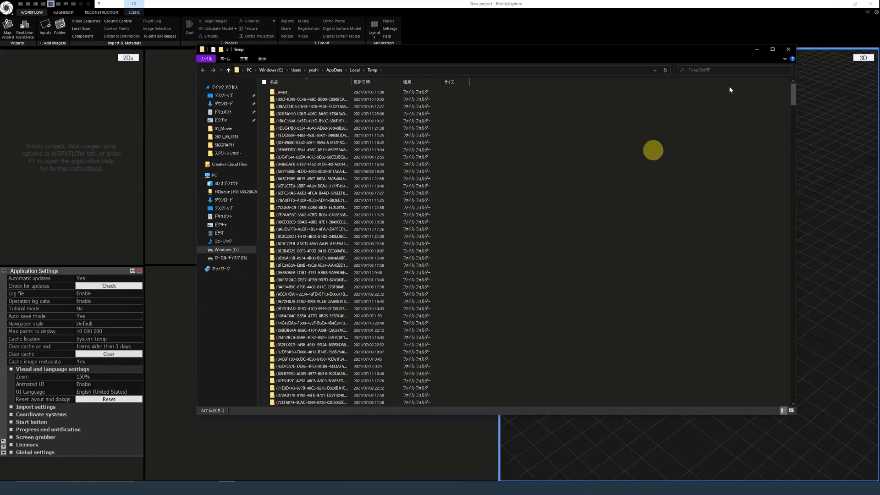
left_click(789, 48)
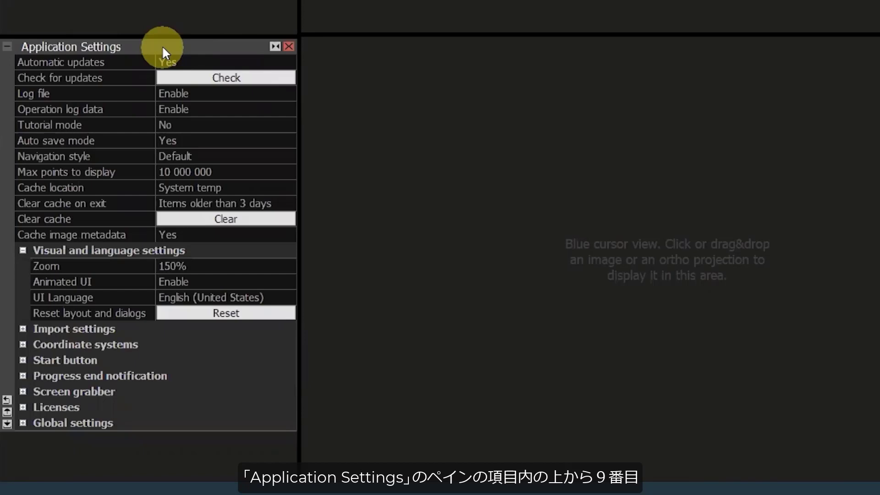
Set Cache location to Custom in the application settings and postpone the restart
left_click(106, 186)
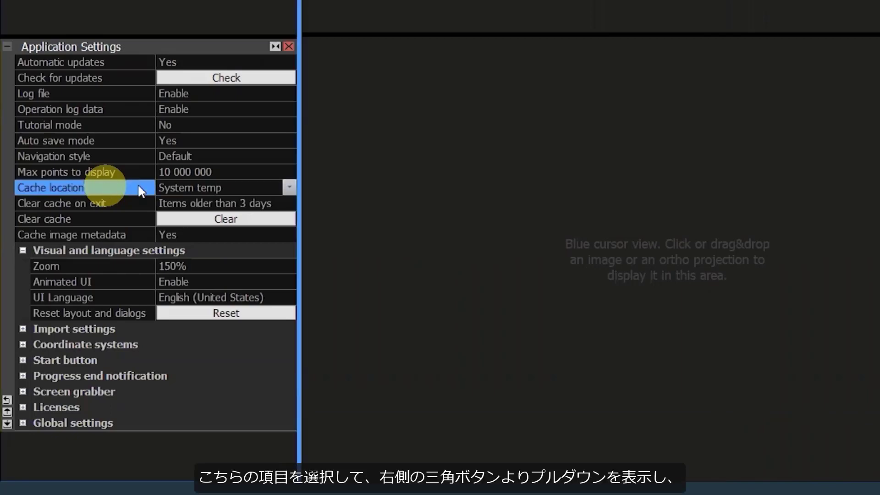
left_click(289, 187)
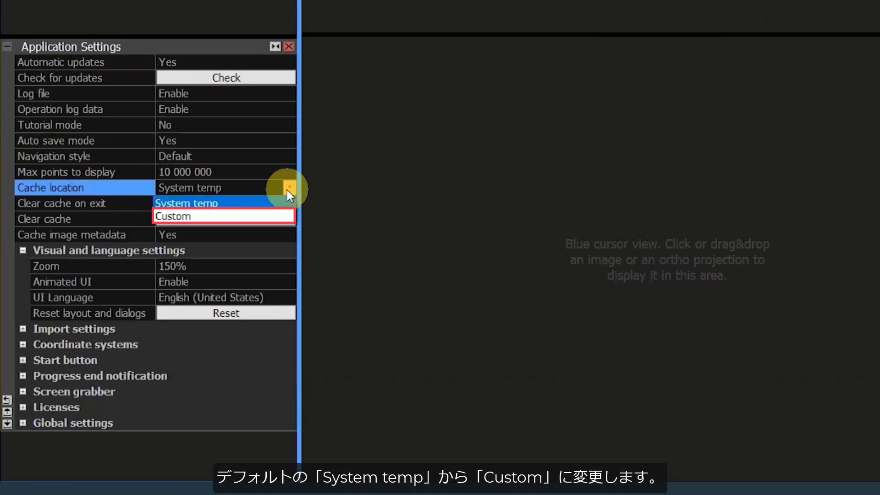
left_click(268, 214)
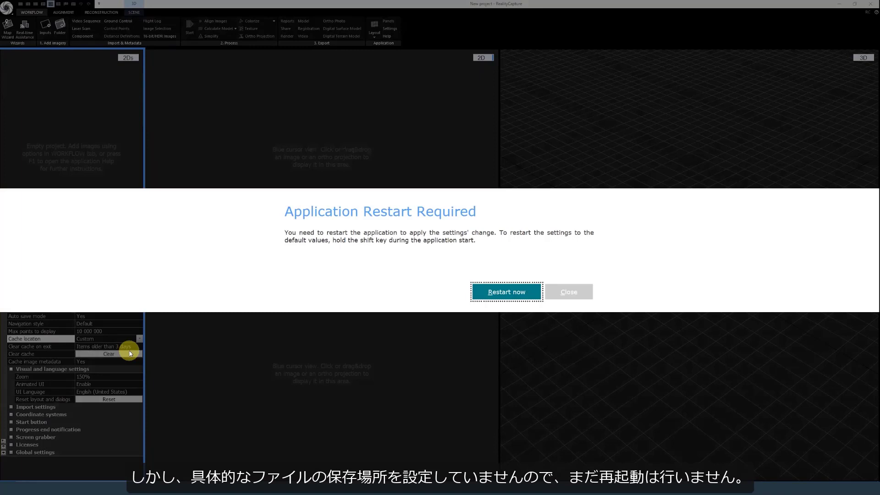
left_click(561, 298)
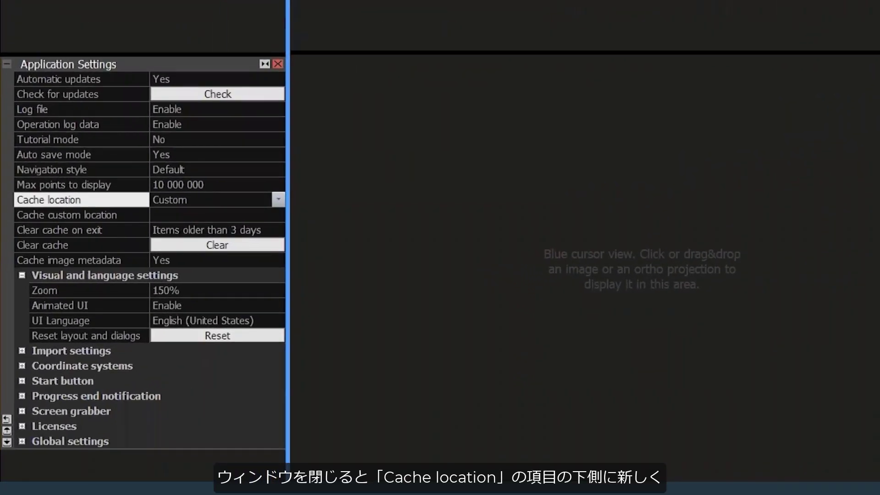
Set the Cache custom location to local disk D: and restart the application
left_click(123, 212)
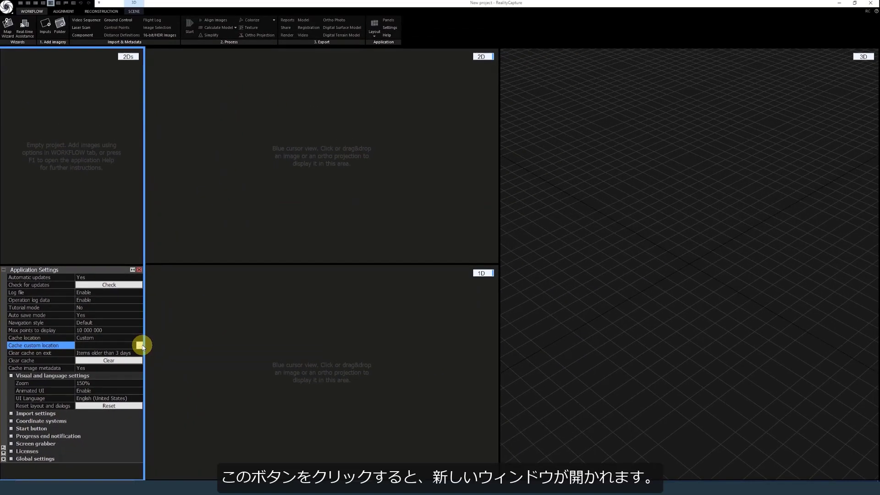
left_click(139, 346)
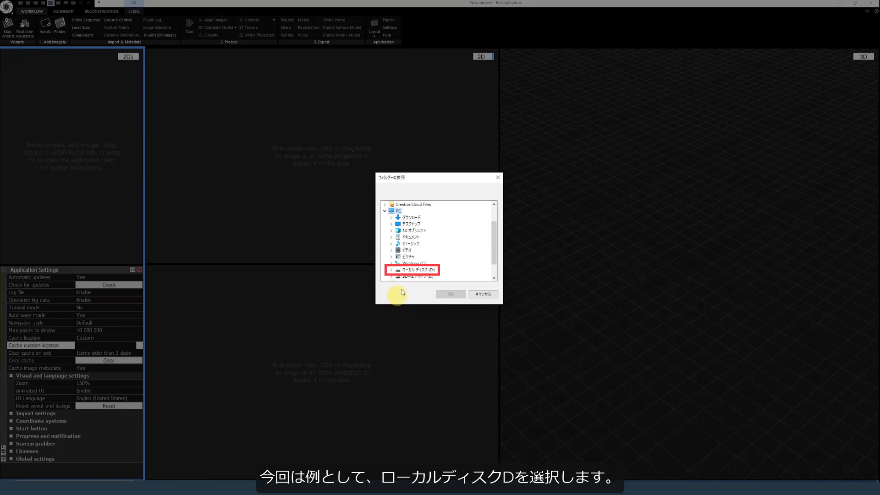
left_click(422, 270)
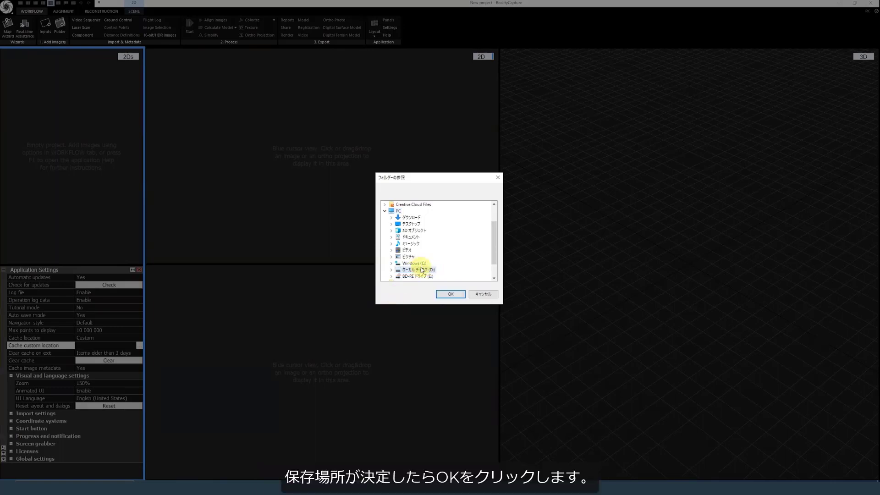
left_click(447, 295)
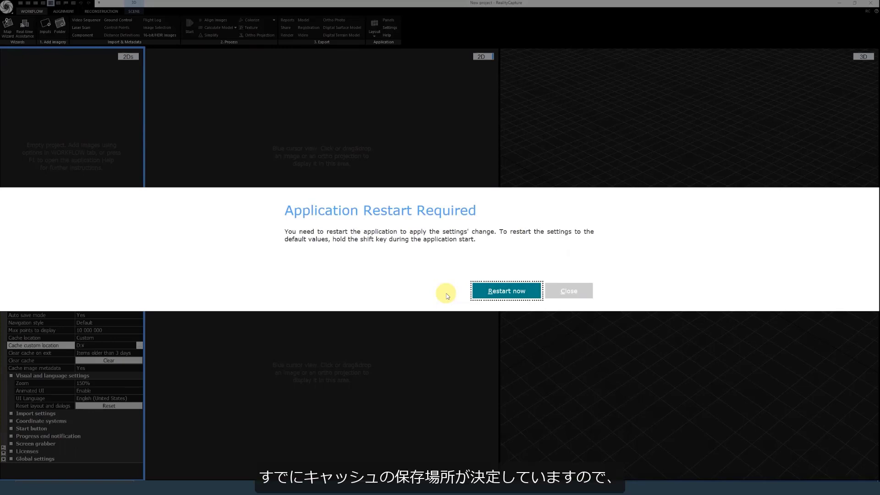
left_click(485, 295)
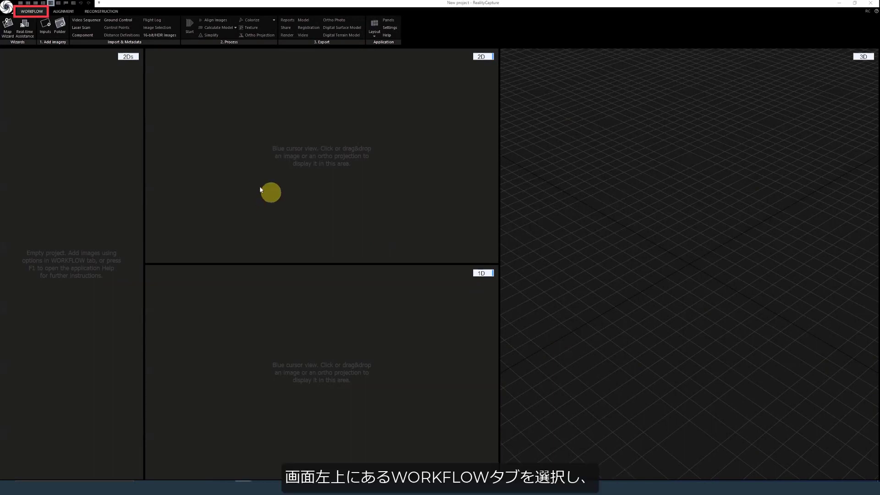
Reopen the application settings and select the Cache custom location entry to check its path
left_click(37, 13)
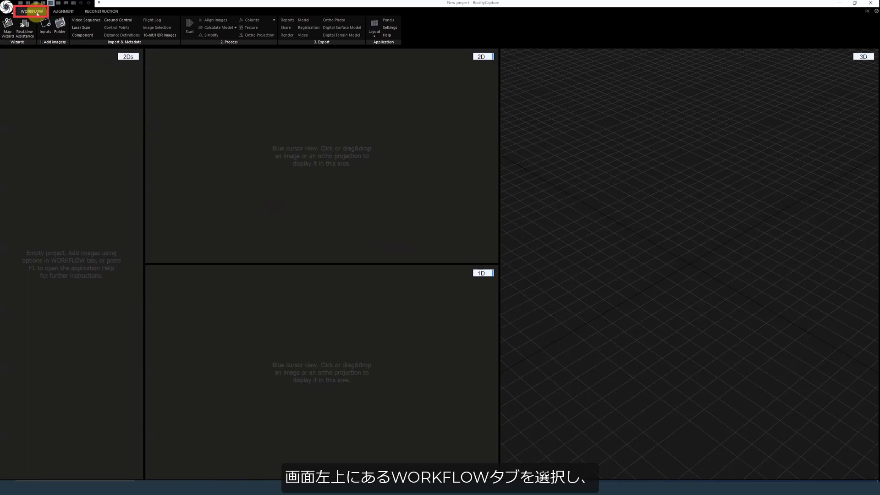
left_click(394, 30)
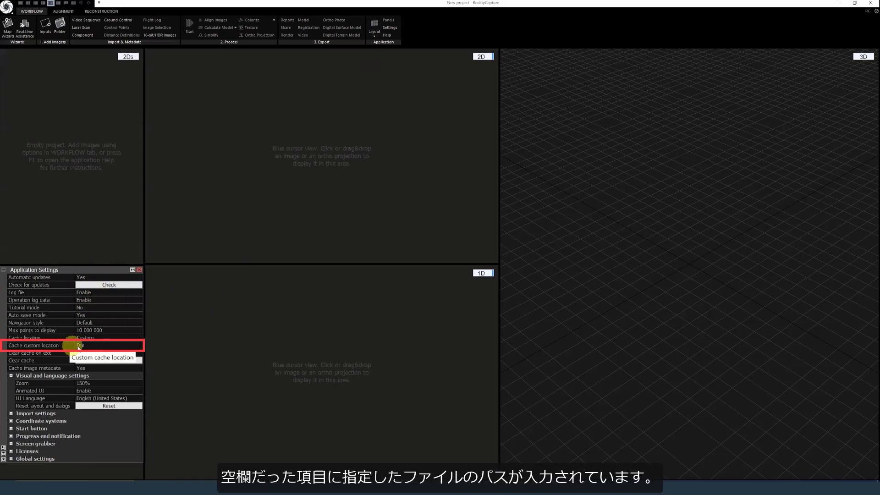
left_click(114, 346)
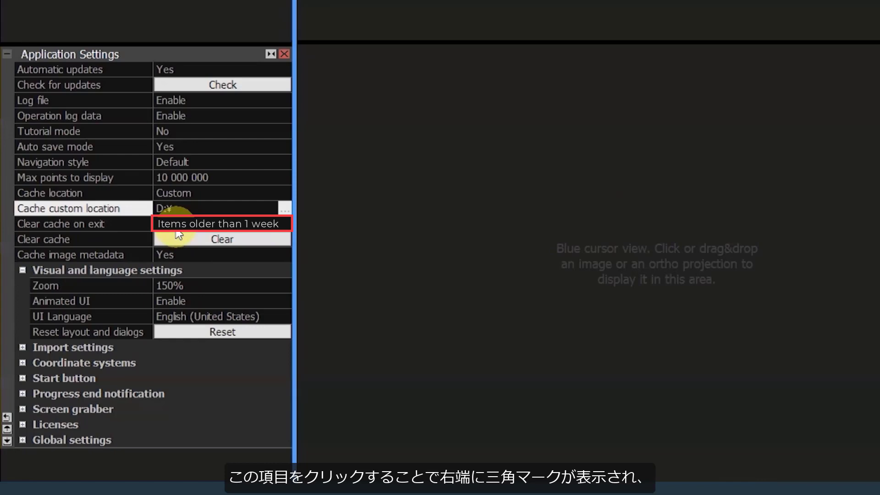
Review the available options for Clear cache on exit and select the Clear cache entry below it
left_click(177, 229)
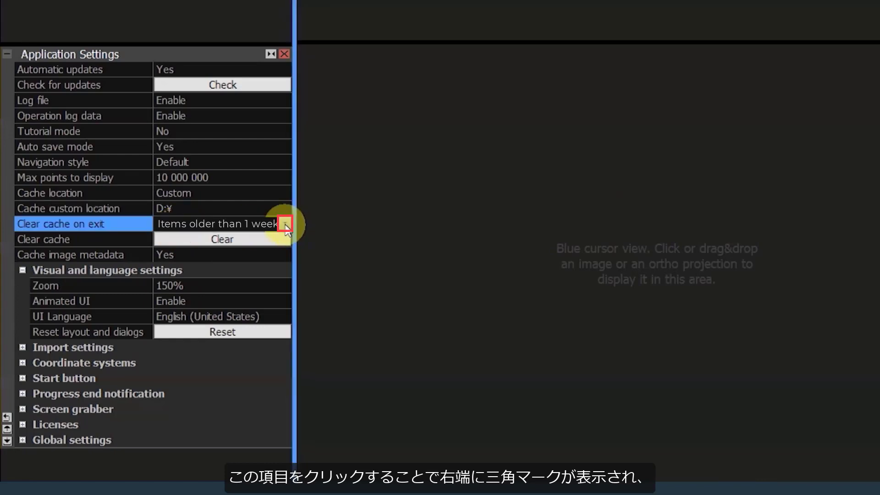
left_click(285, 224)
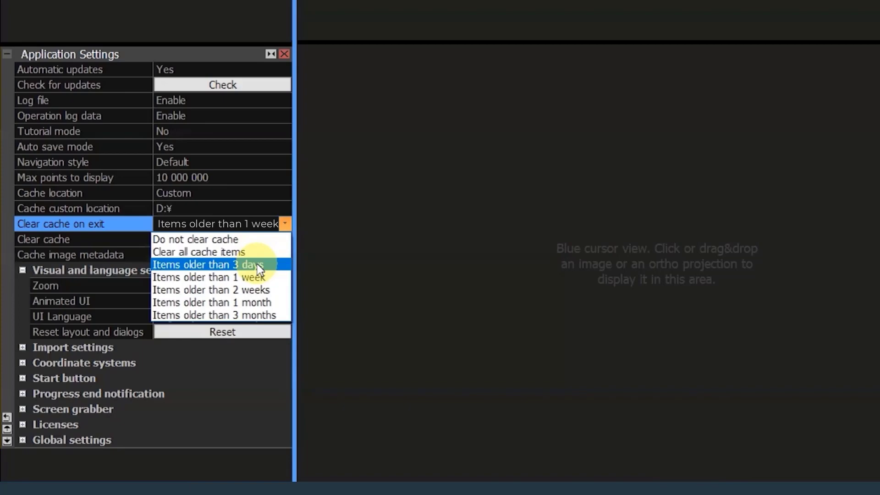
left_click(112, 238)
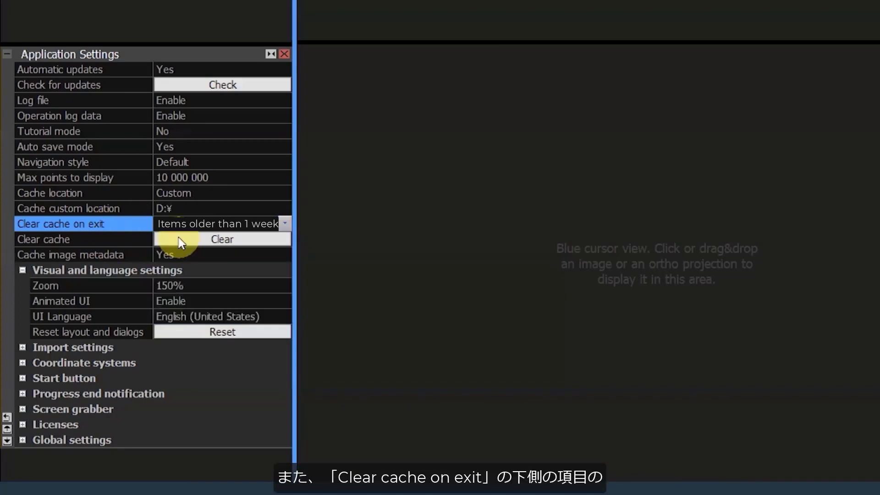
left_click(88, 239)
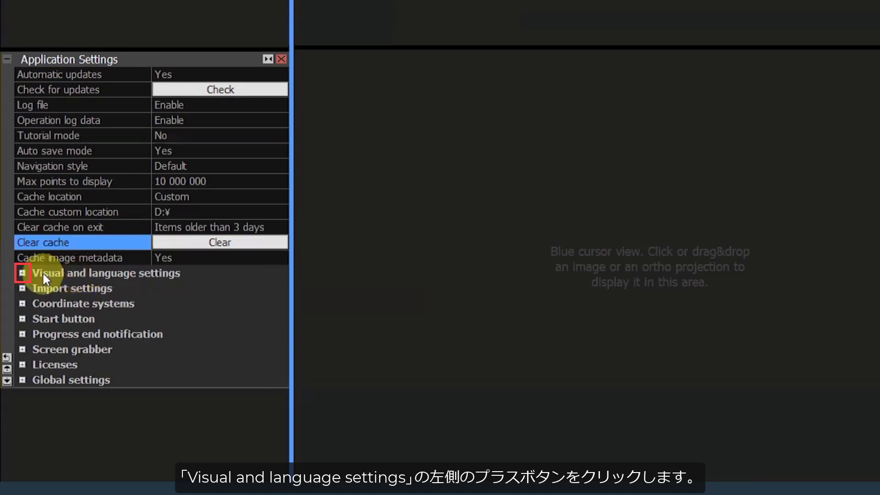
Expand the visual and language settings and set the UI Language to Japanese (BETA)
left_click(22, 273)
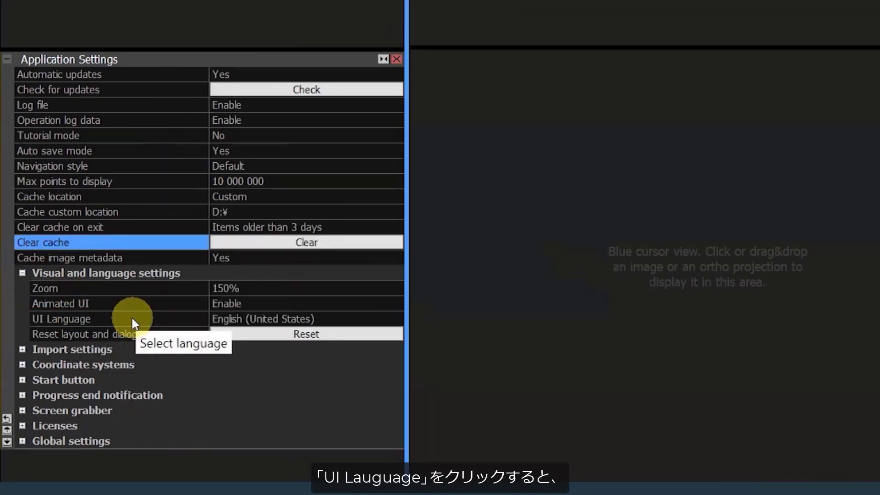
left_click(132, 321)
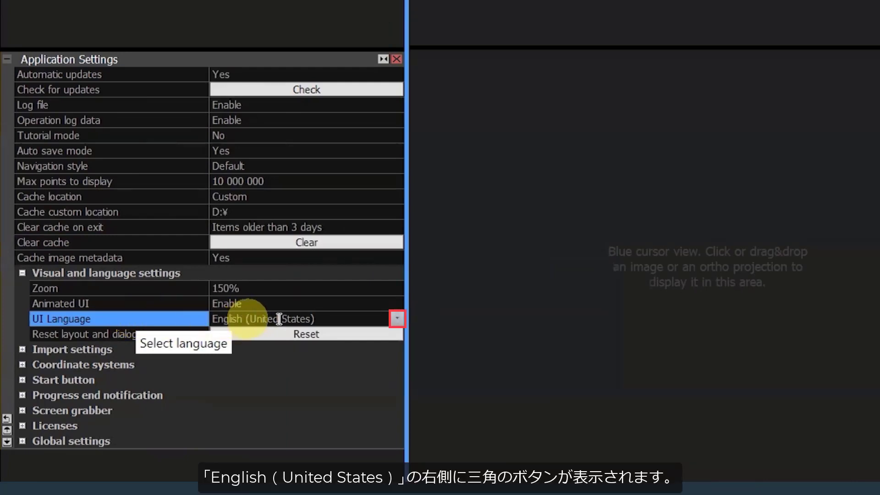
left_click(398, 320)
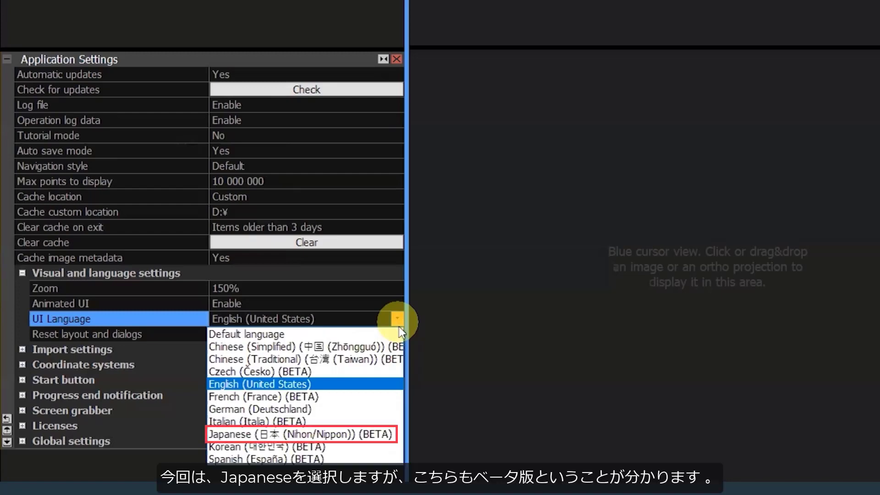
left_click(367, 434)
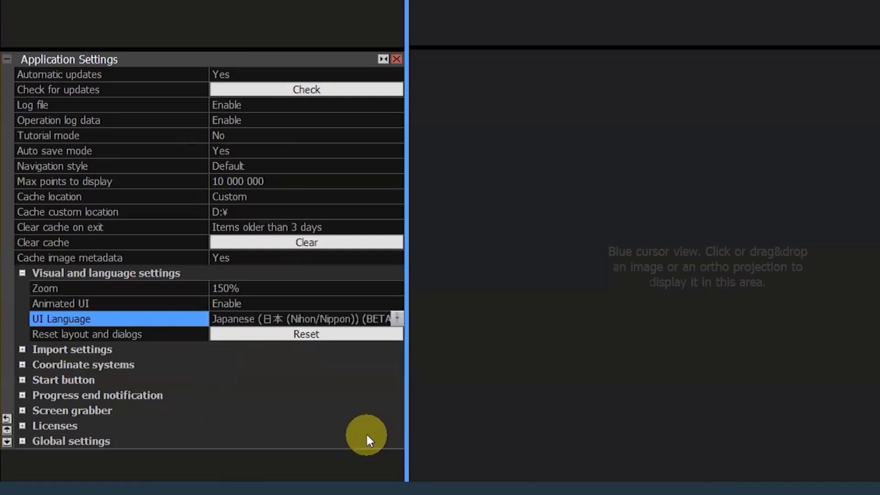